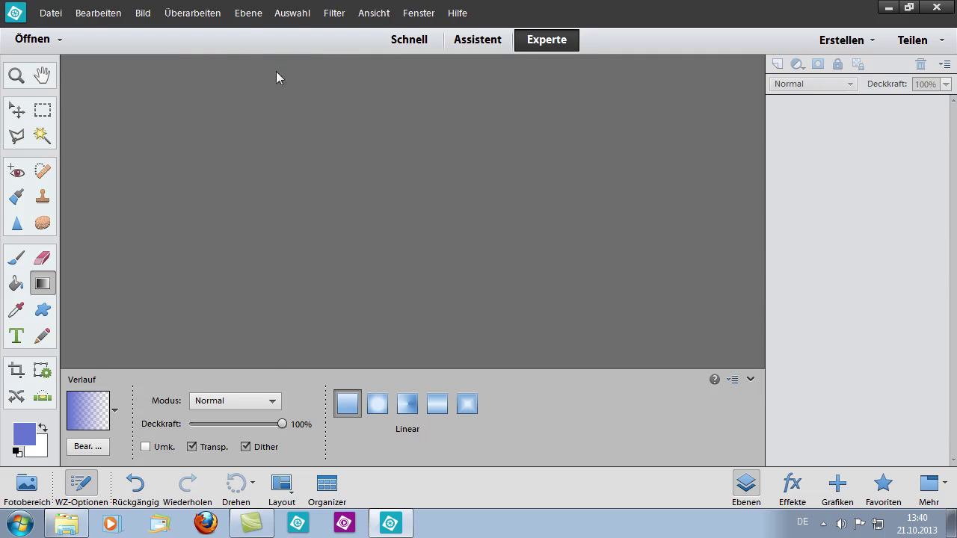
Step: Open the Photomerge-Panorama dialog and move it clear of the layers area
left_click(142, 13)
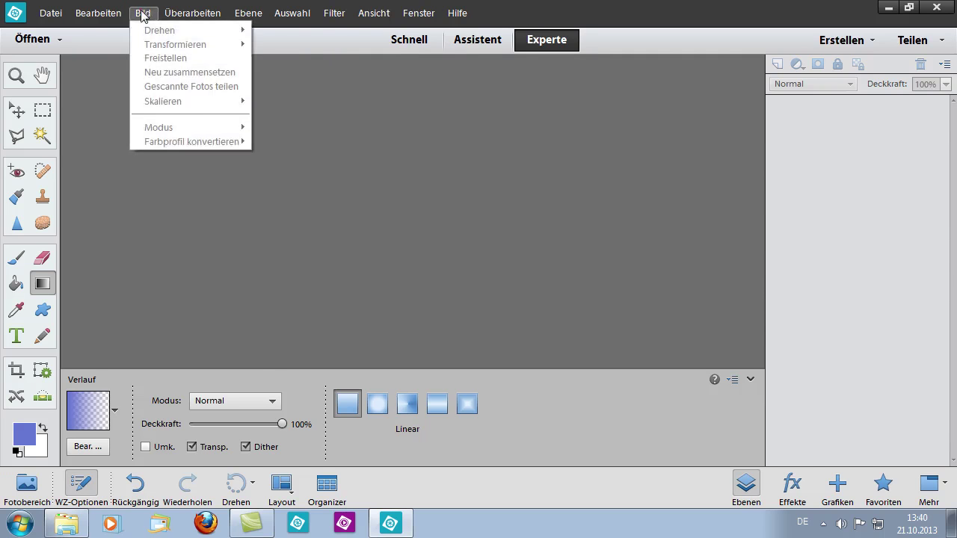
mouse_move(118, 15)
mouse_move(182, 15)
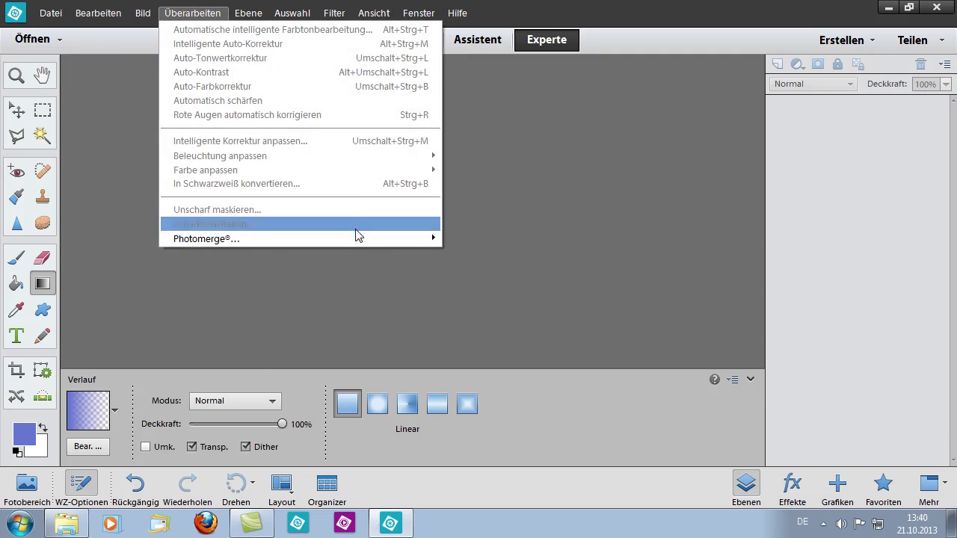
mouse_move(423, 239)
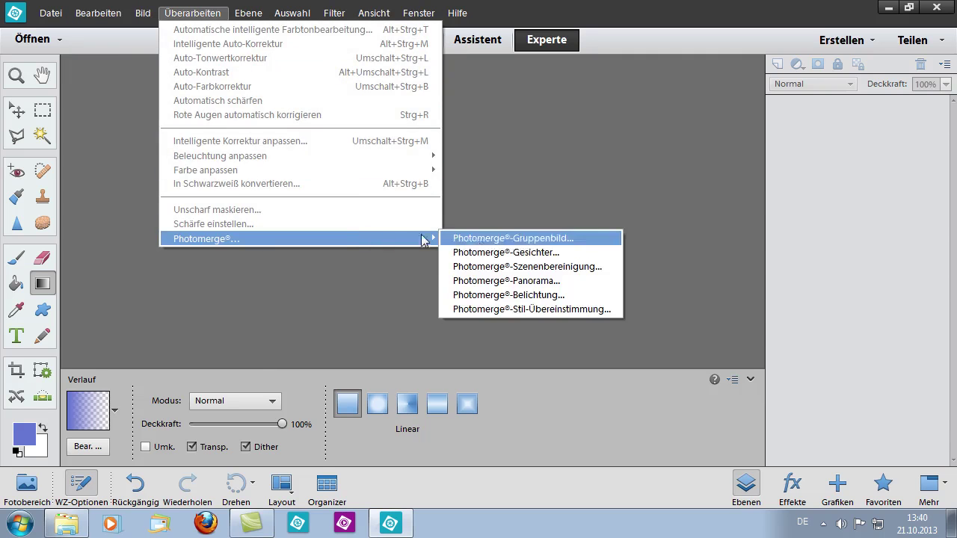
left_click(536, 286)
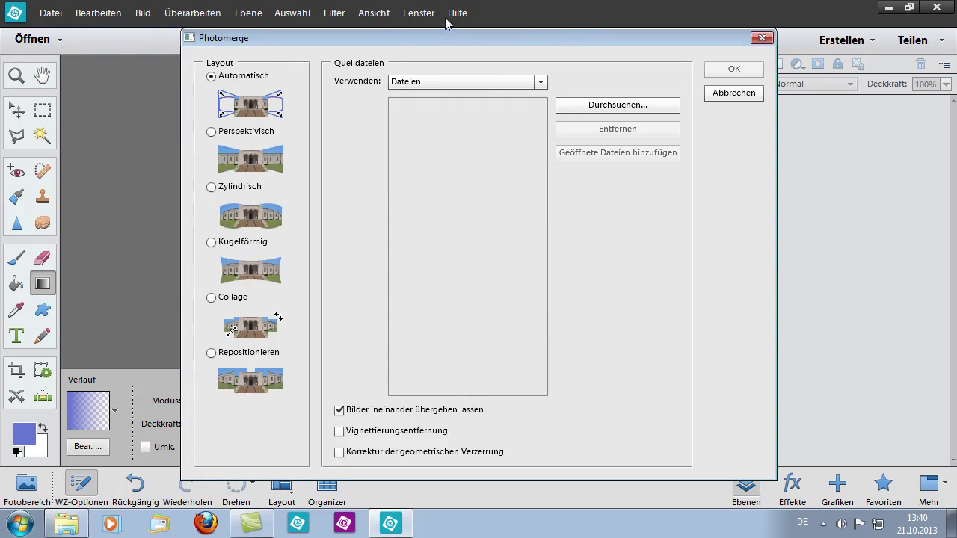
left_click_drag(448, 34, 385, 35)
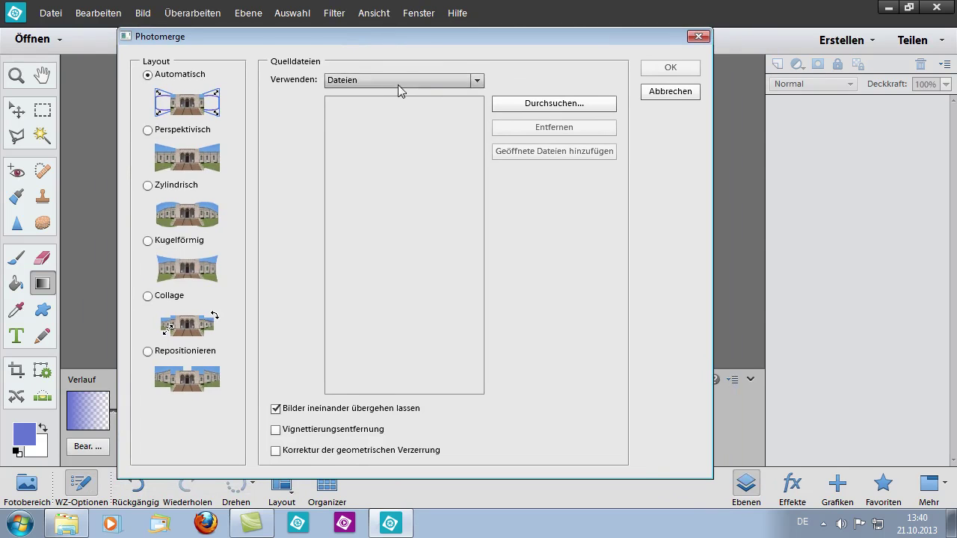
Step: Add the images pse_12-023.jpg through pse_12-034.jpg from the PSE12_Material folder as panorama source files
left_click(544, 105)
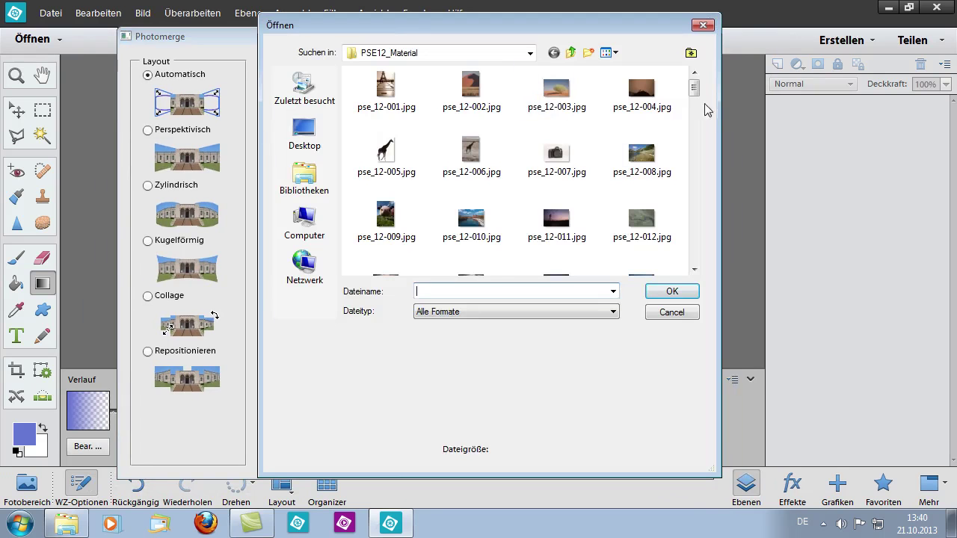
left_click(695, 270)
left_click(695, 269)
left_click(694, 269)
left_click(694, 270)
left_click(559, 157)
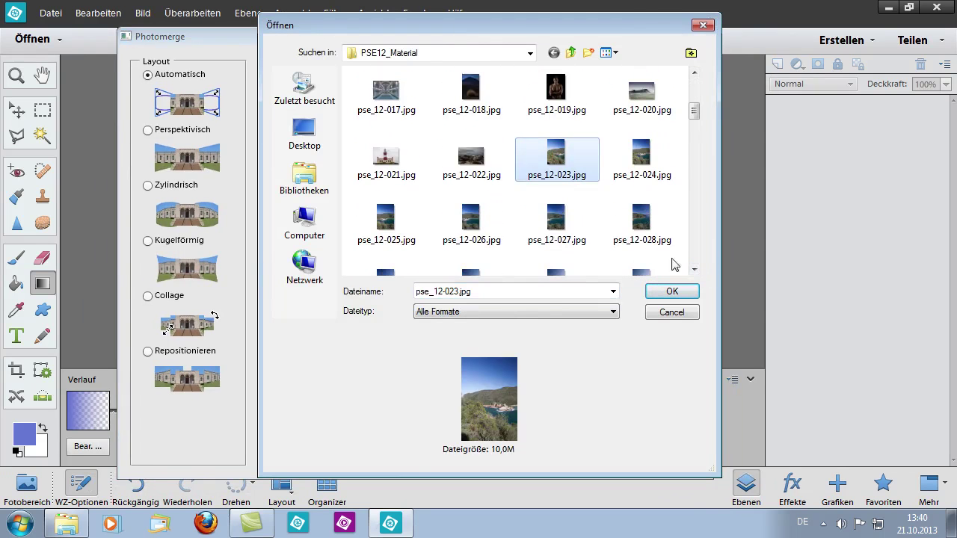
left_click(695, 269)
left_click(695, 269)
left_click(694, 269)
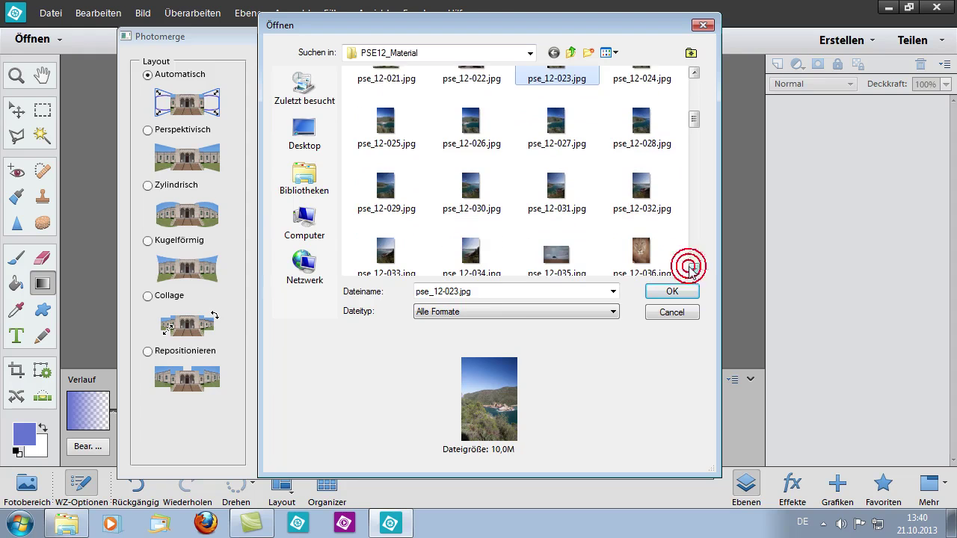
left_click(471, 258, "shift")
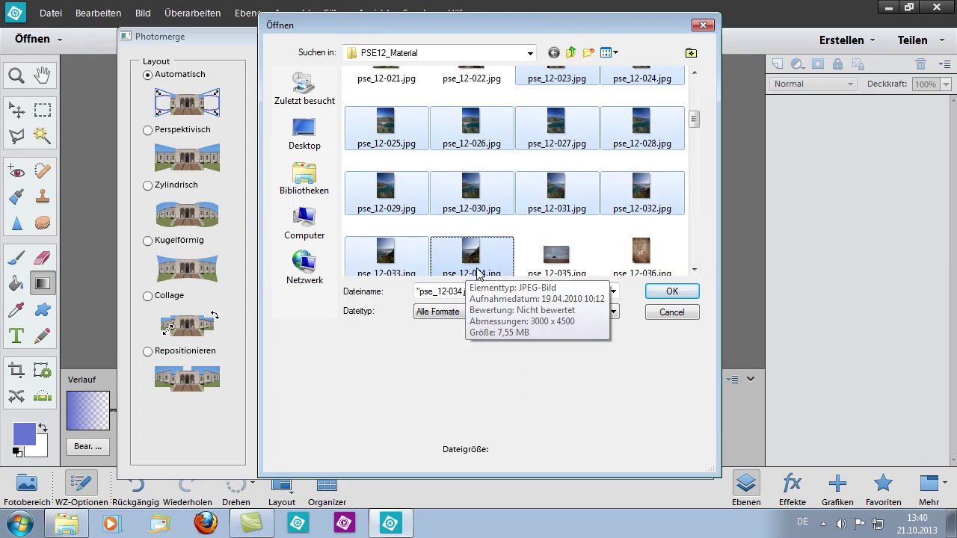
left_click(671, 292)
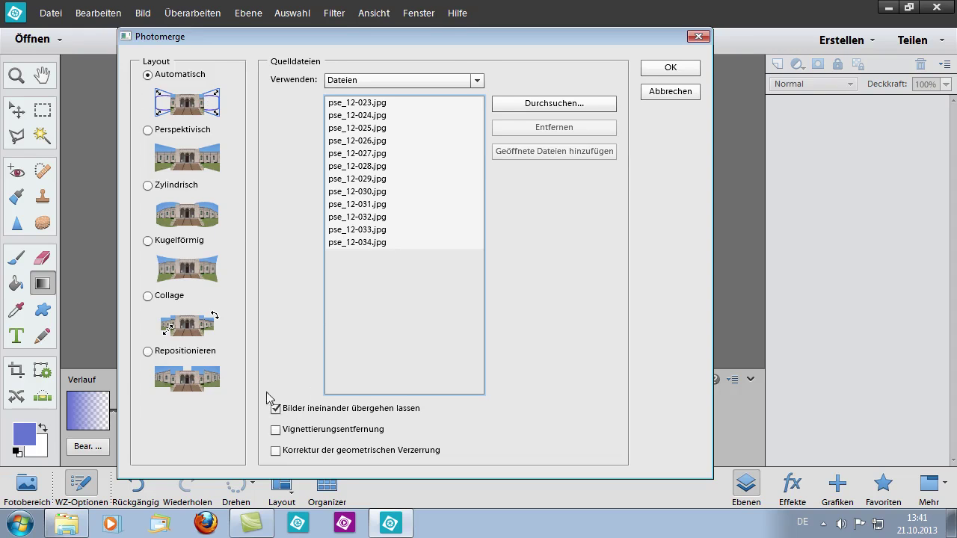
Step: Build the panorama with Vignettierungsentfernung and Korrektur der geometrischen Verzerrung enabled, declining the automatic filling of its edges
left_click(275, 430)
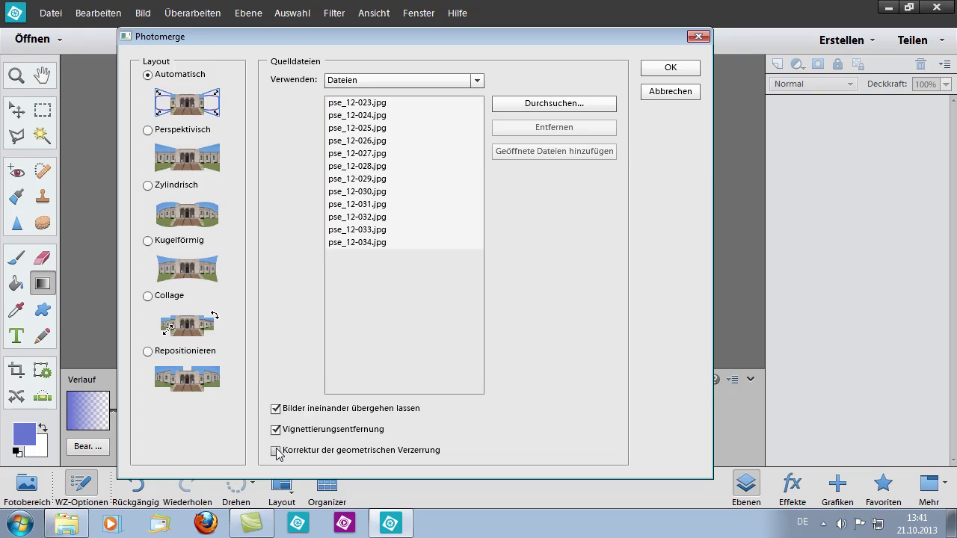
left_click(276, 452)
left_click(671, 69)
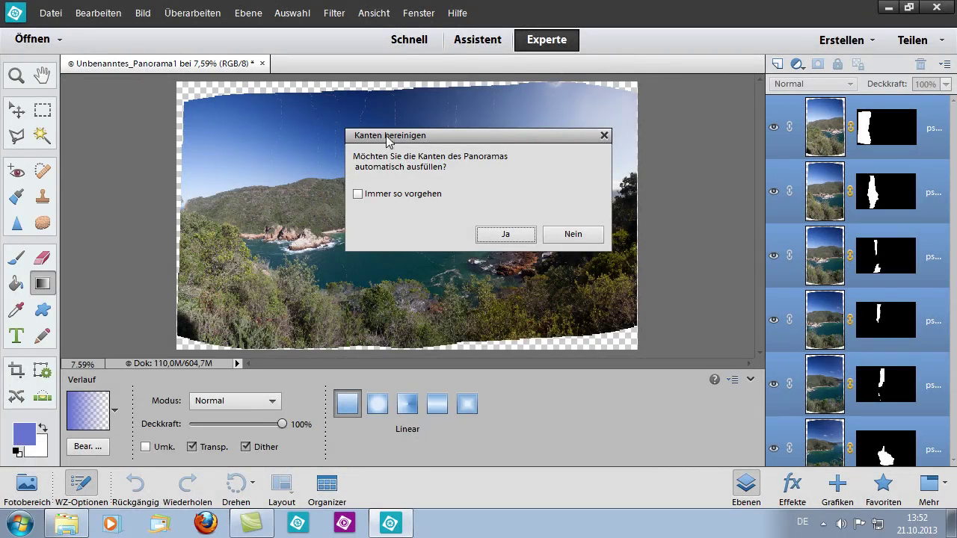
left_click_drag(446, 136, 613, 133)
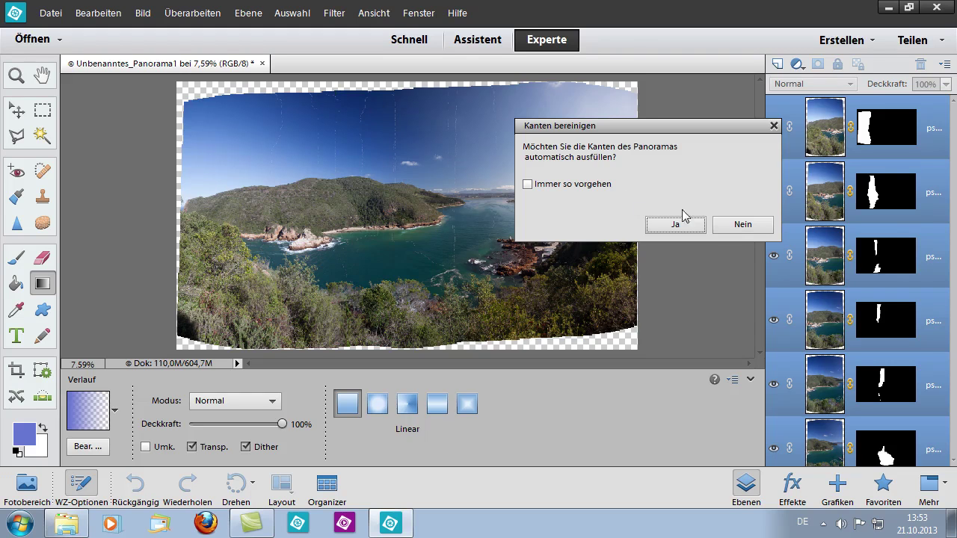
left_click(742, 225)
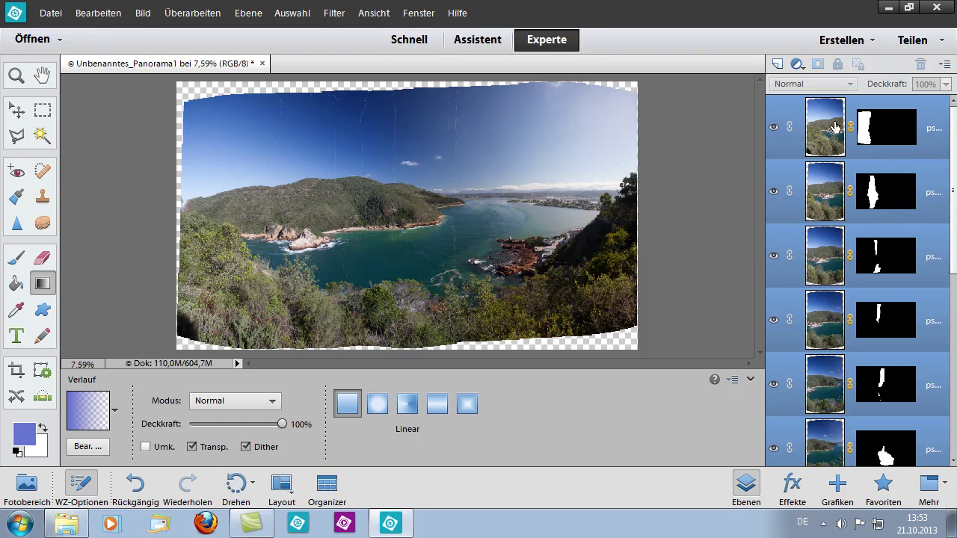
Step: Toggle the topmost layer's visibility off and on to examine its part of the panorama
left_click(773, 128)
left_click(773, 128)
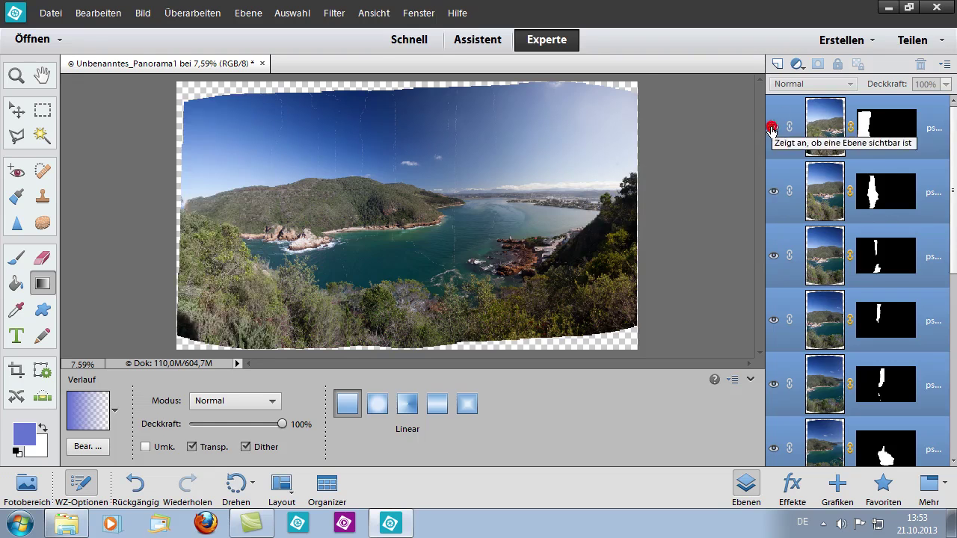
left_click(773, 129)
left_click(773, 129)
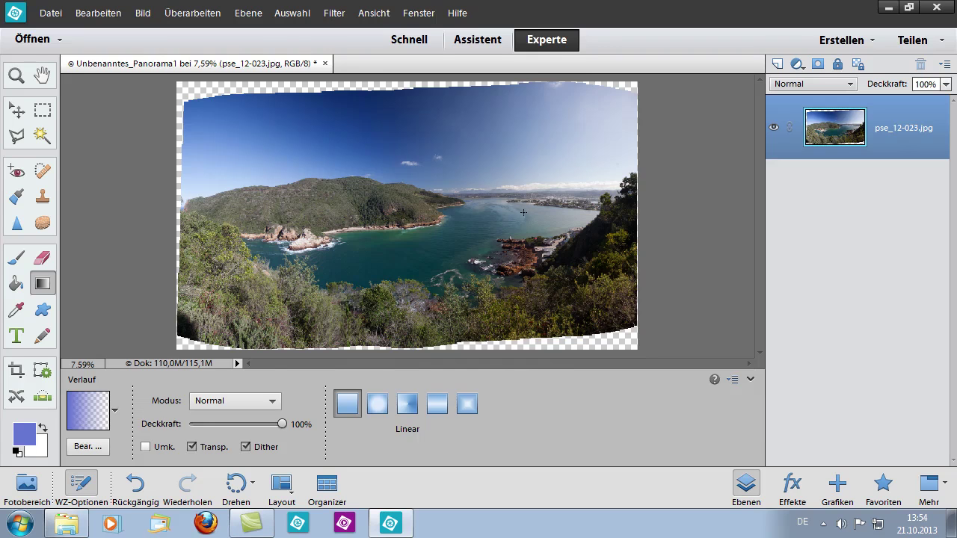
Step: Rotate the panorama layer clockwise by 1.75 degrees to straighten the horizon
key("ctrl+t")
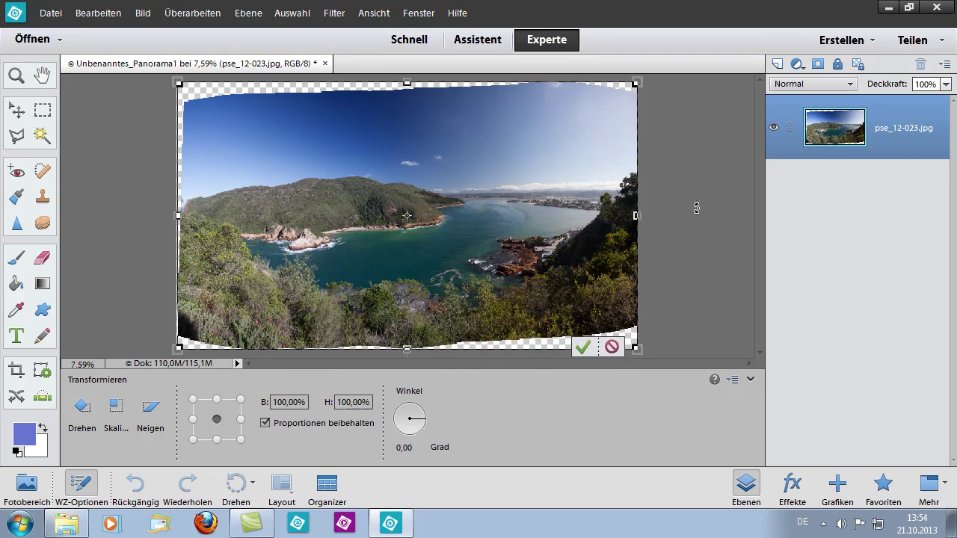
left_click_drag(658, 190, 650, 200)
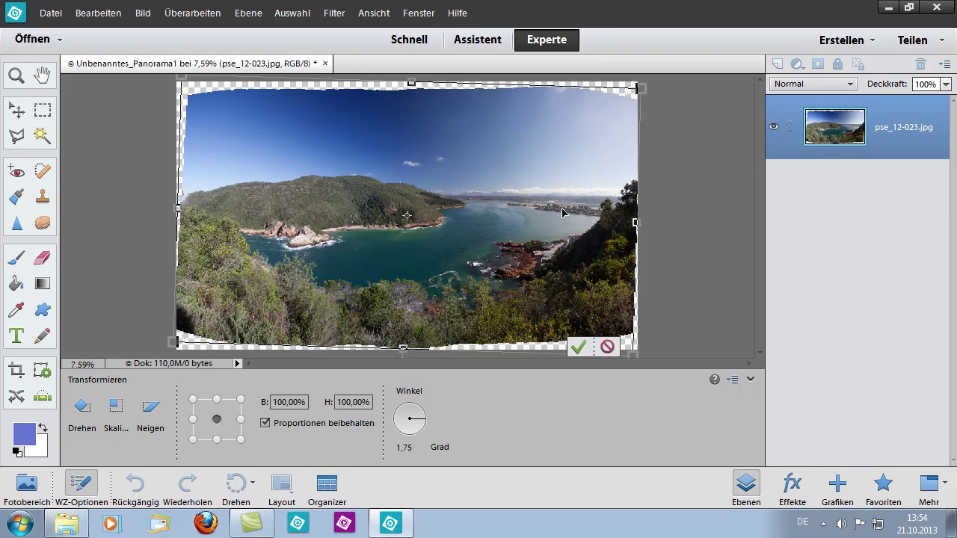
left_click(579, 347)
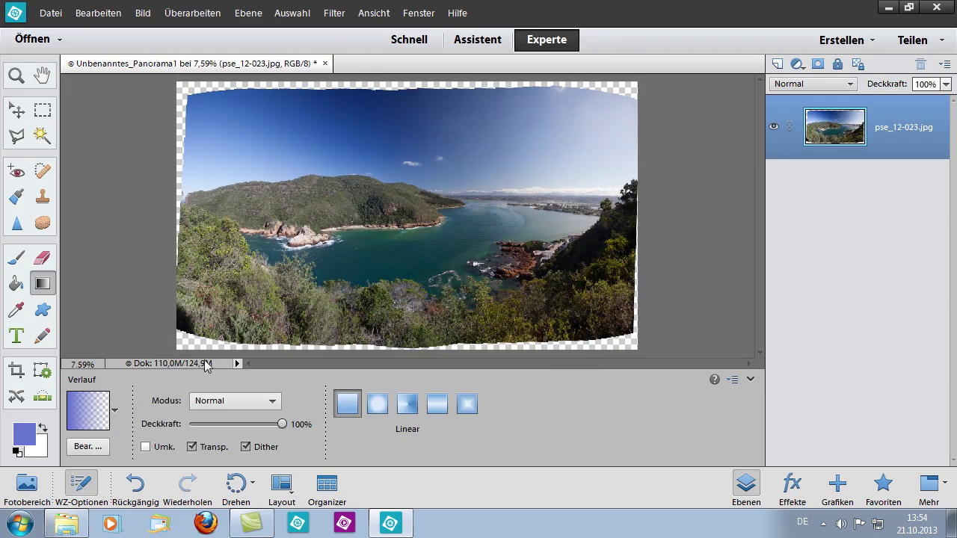
Step: Crop the panorama without aspect ratio restriction to a rectangle inside the transparent, wavy edges
left_click(18, 372)
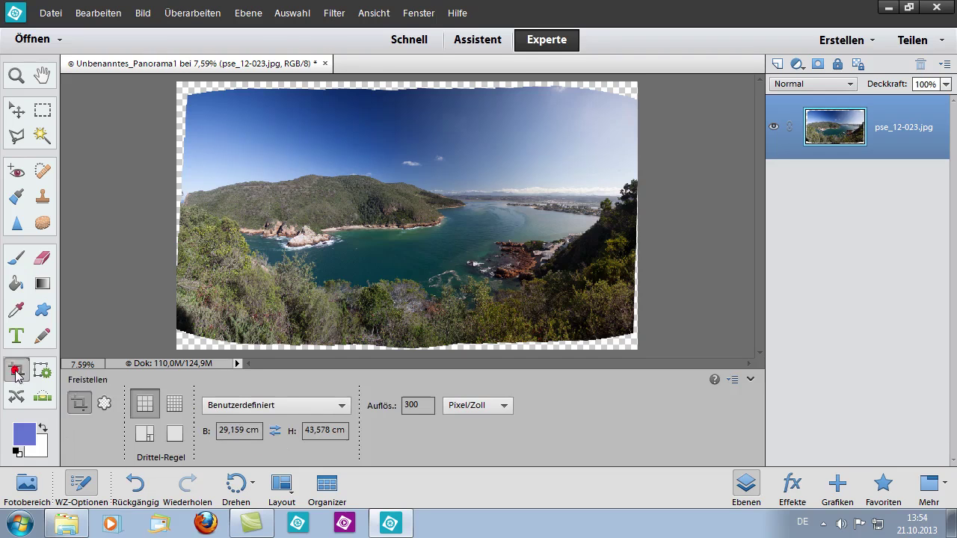
left_click(341, 406)
left_click(326, 423)
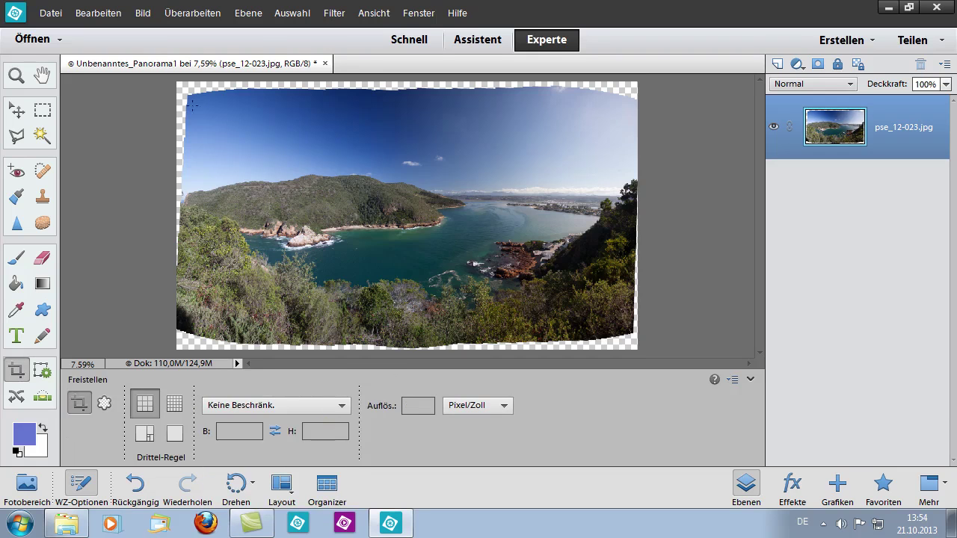
left_click_drag(192, 108, 233, 159)
left_click_drag(406, 238, 630, 317)
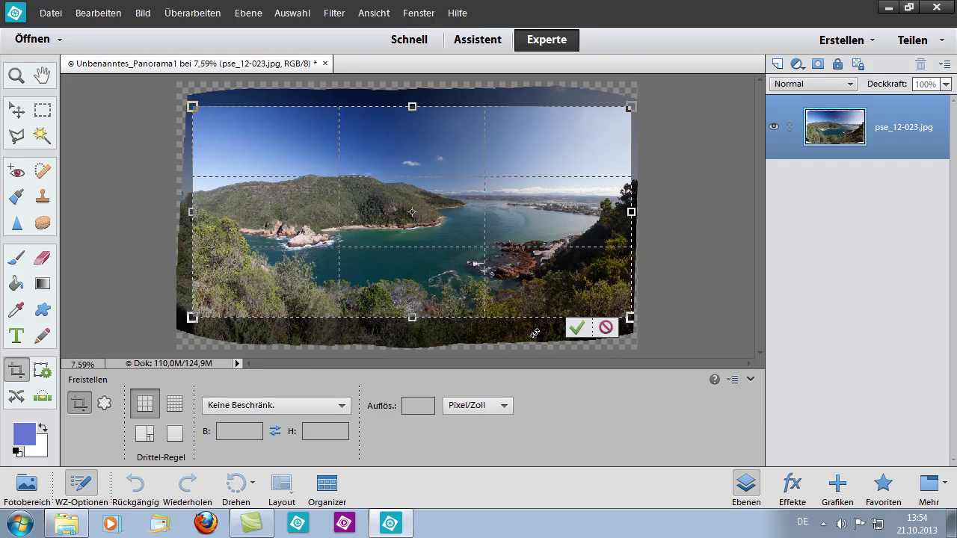
left_click(571, 334)
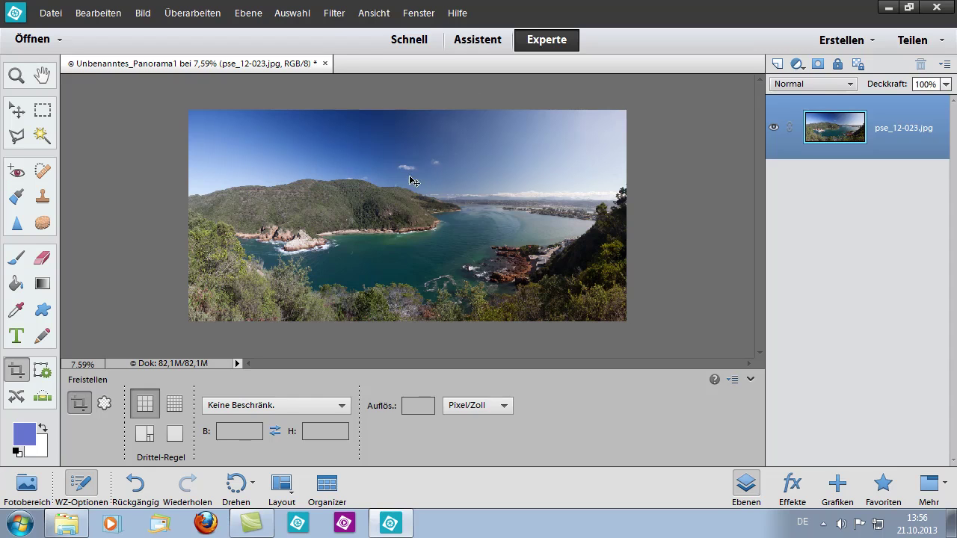
Step: Duplicate the panorama layer in the Negativ multiplizieren blend mode and hide the copy behind a black layer mask
key("ctrl+j")
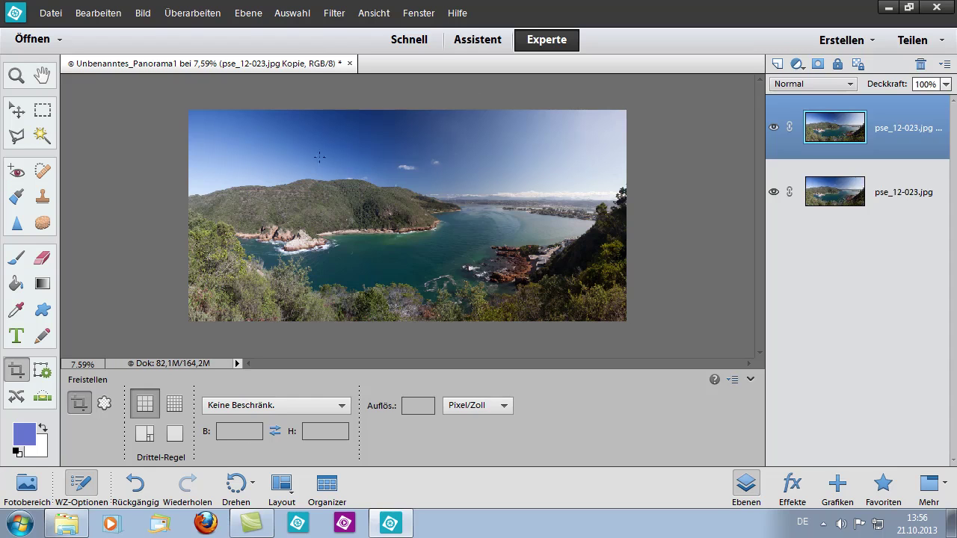
left_click(847, 85)
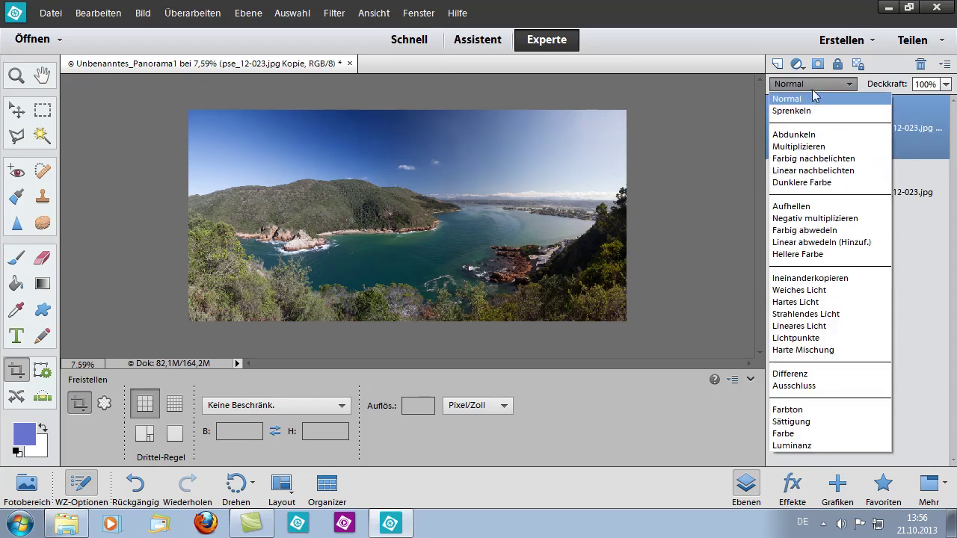
left_click(812, 219)
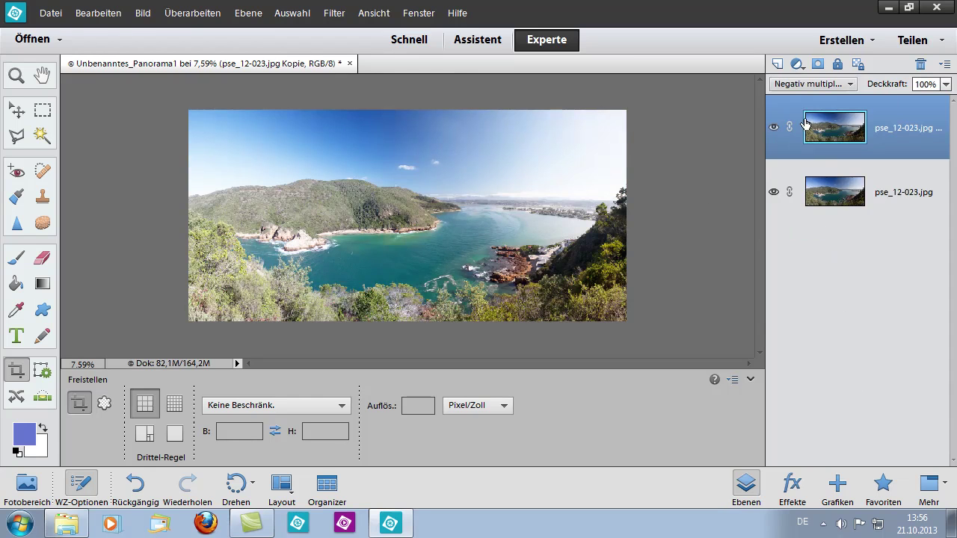
left_click(818, 64, "alt")
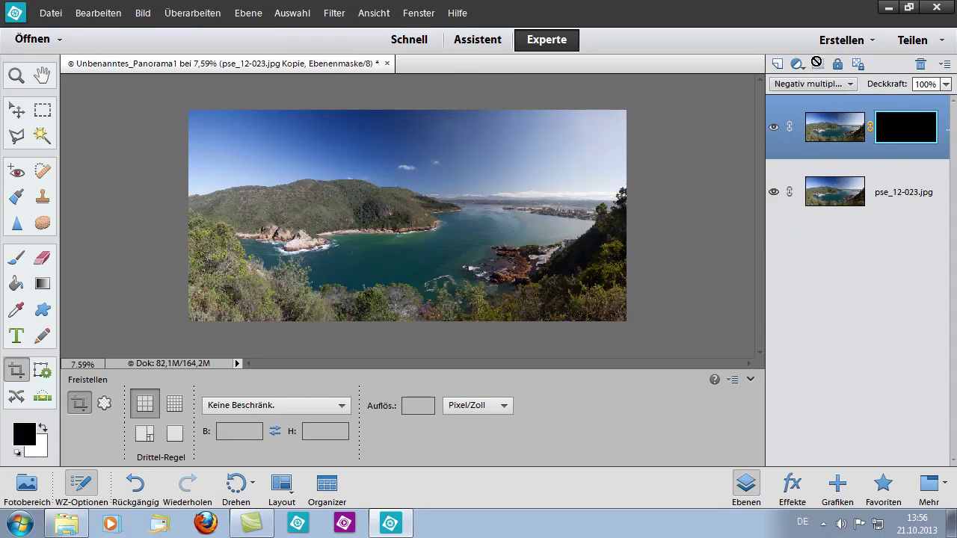
Step: Paint white on the layer mask over the dark upper-middle sky with a soft 1519 px brush at 26% opacity
key("b")
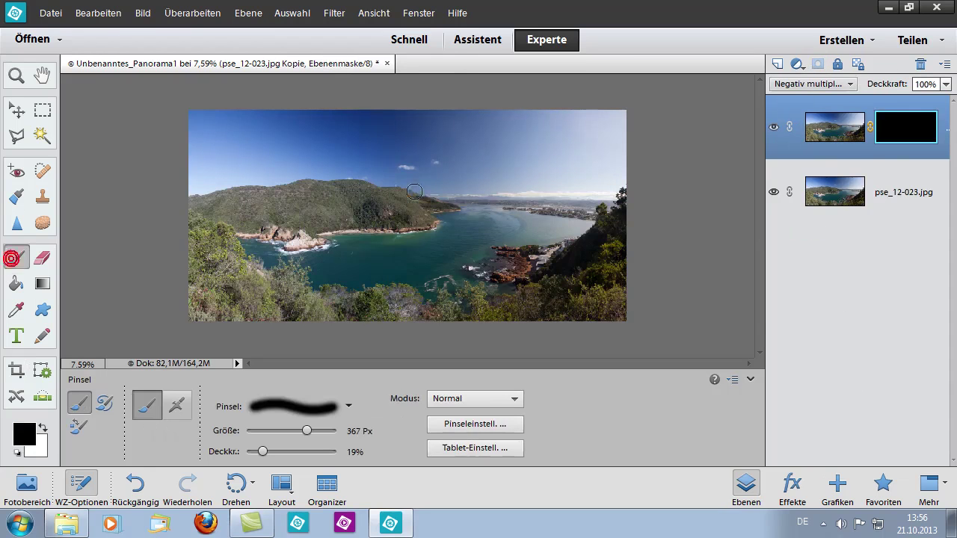
left_click_drag(262, 453, 317, 431)
left_click(43, 428)
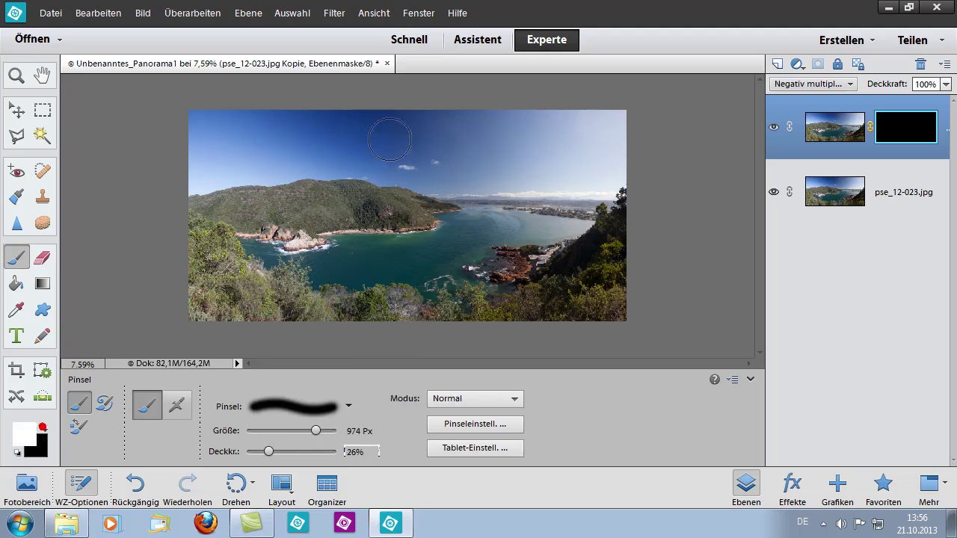
left_click_drag(315, 432, 323, 431)
left_click_drag(321, 121, 412, 150)
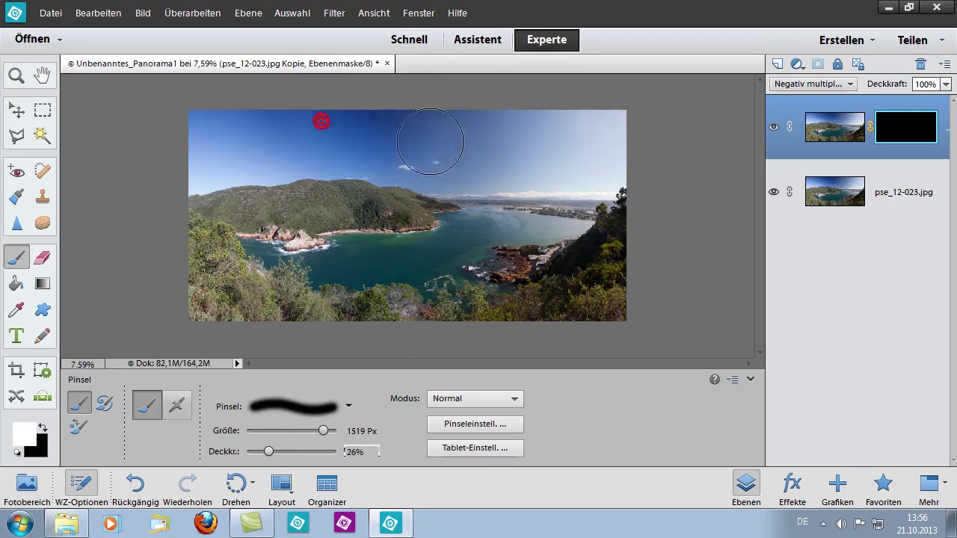
mouse_move(368, 115)
left_mouse_down()
mouse_move(403, 124)
mouse_move(386, 115)
left_mouse_up()
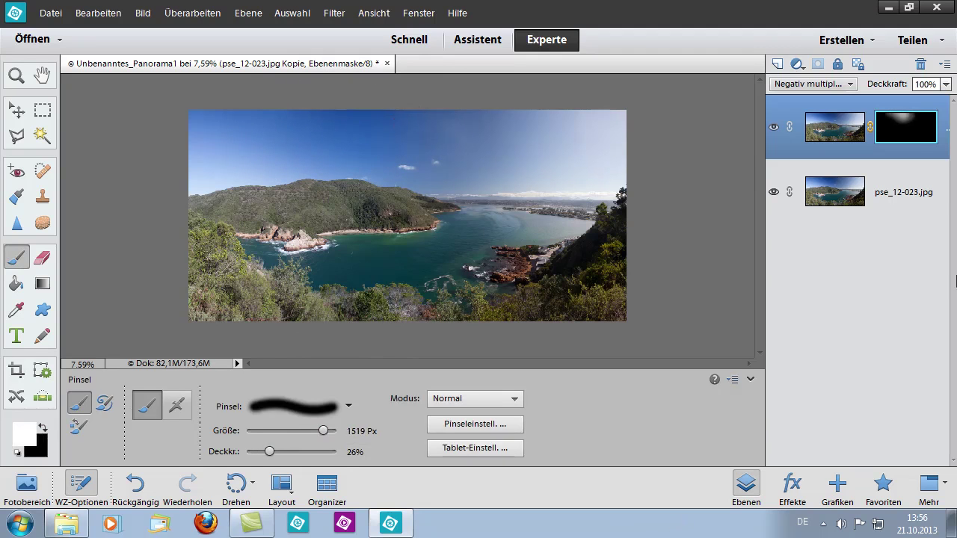
Step: Compare the image with and without the brightening layer and reduce that layer's opacity to 81%
left_click(775, 130)
left_click_drag(901, 84, 887, 87)
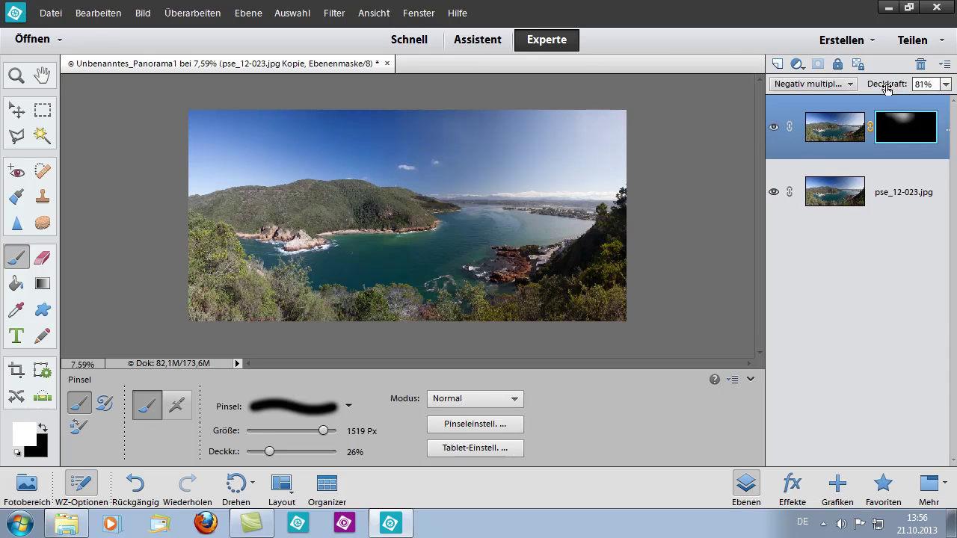